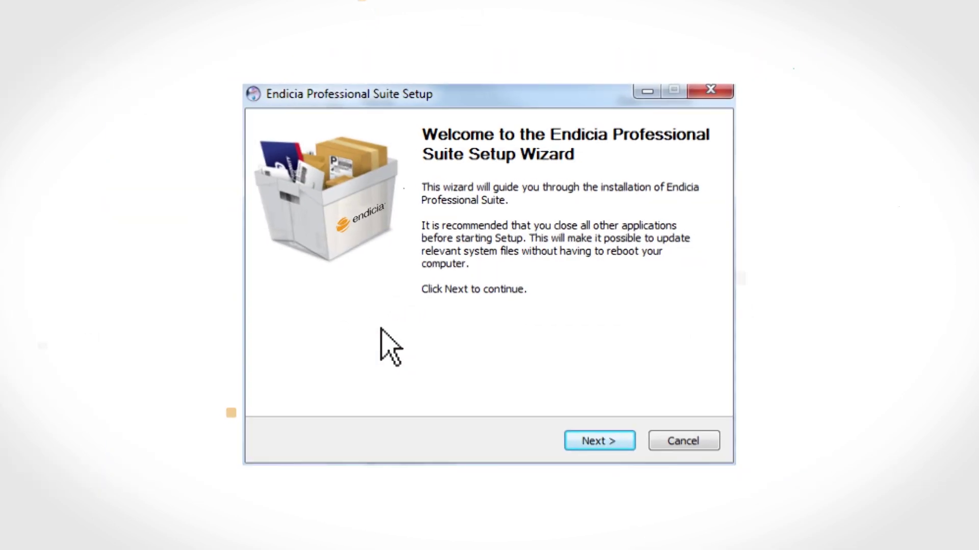
# Advance from the Setup welcome page to Choose Components with DAZzle, Endicia Professional and Printable Postage checked.
pyautogui.click(624, 442)
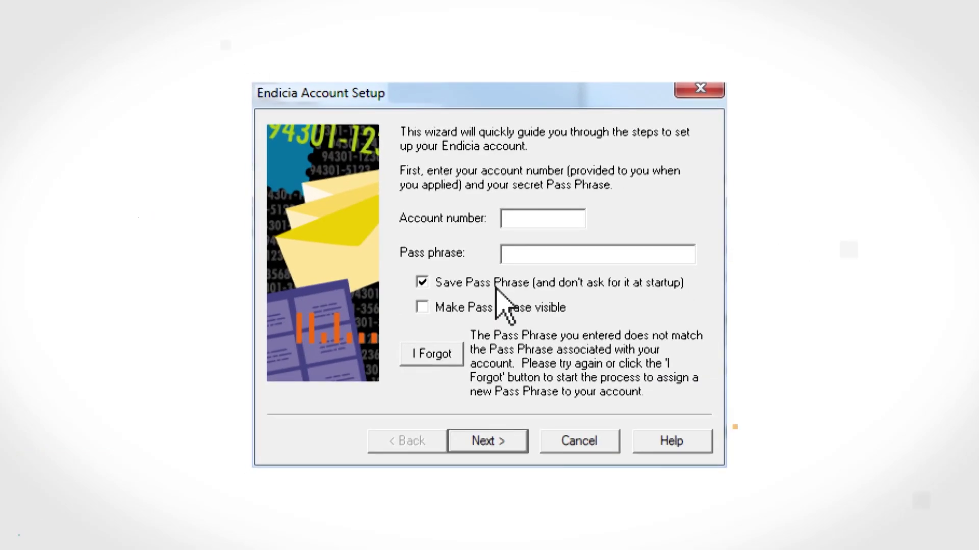
pyautogui.write('111111')
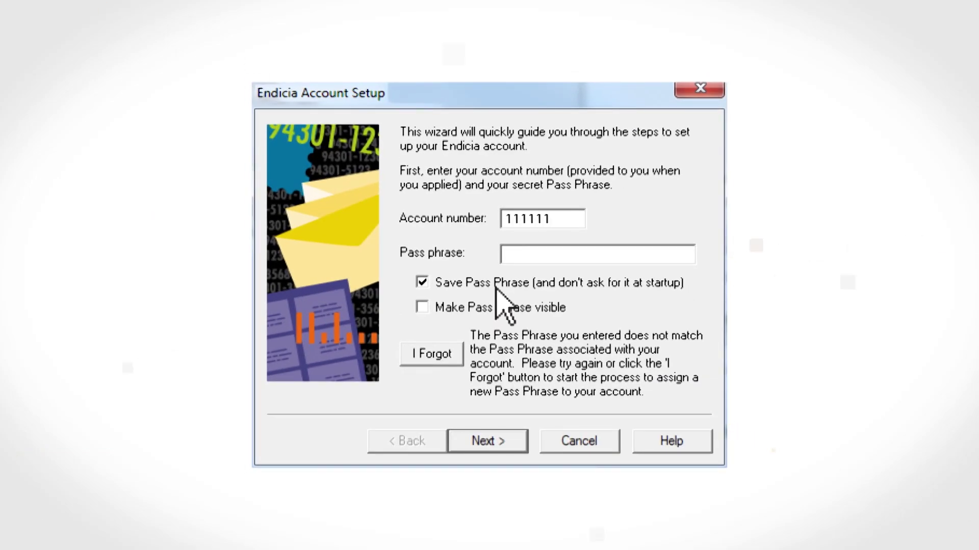
pyautogui.write('*******')
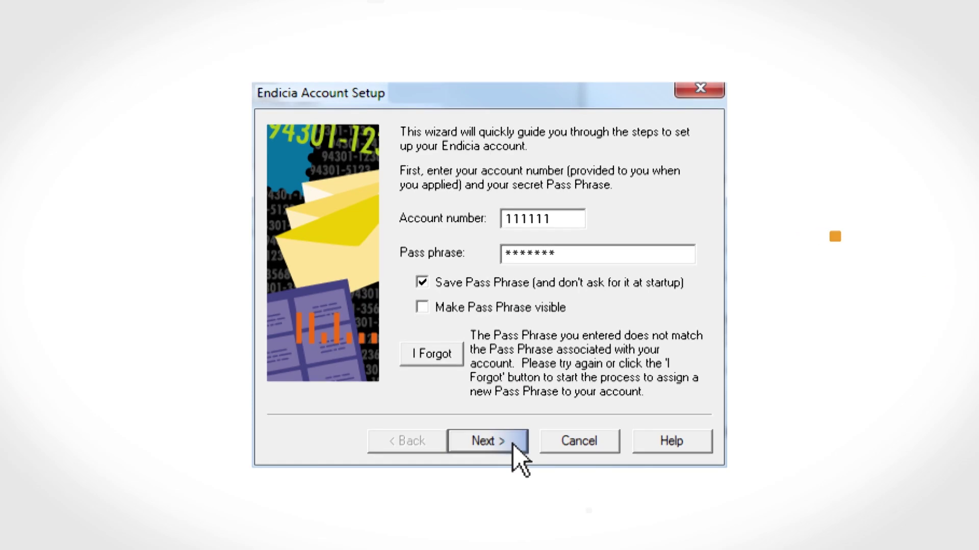
pyautogui.click(512, 442)
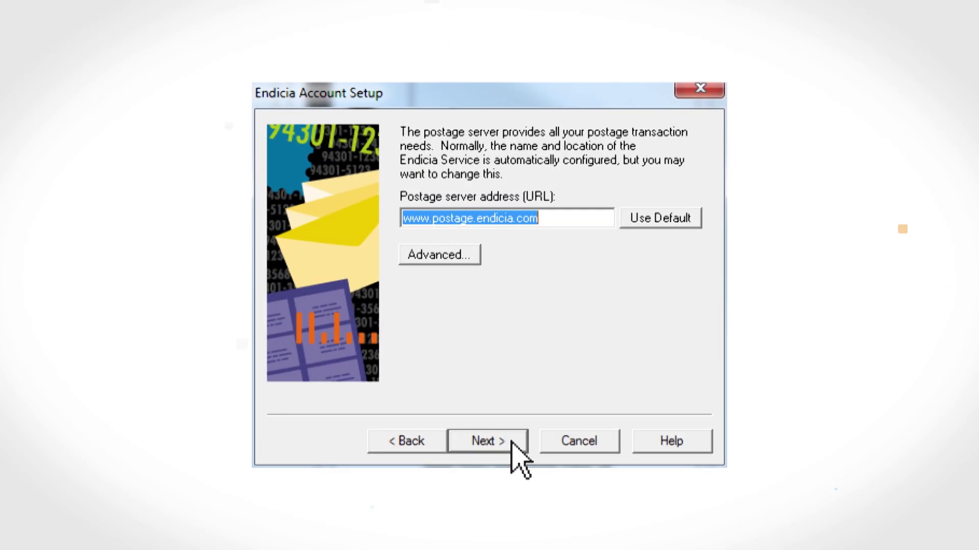
pyautogui.click(512, 442)
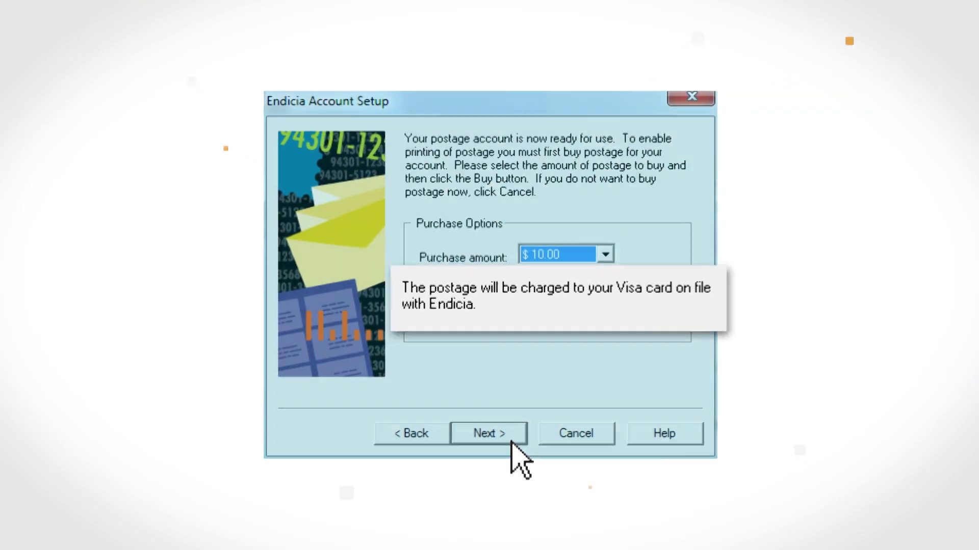
pyautogui.click(511, 442)
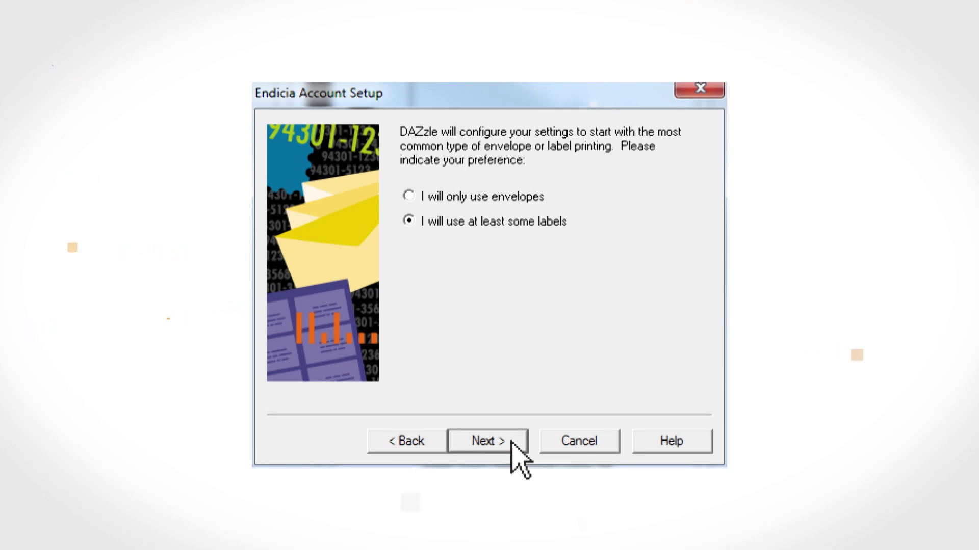
# Keep the at-least-some-labels preference and set LabelWriter 4XL as the sheet printer.
pyautogui.click(512, 443)
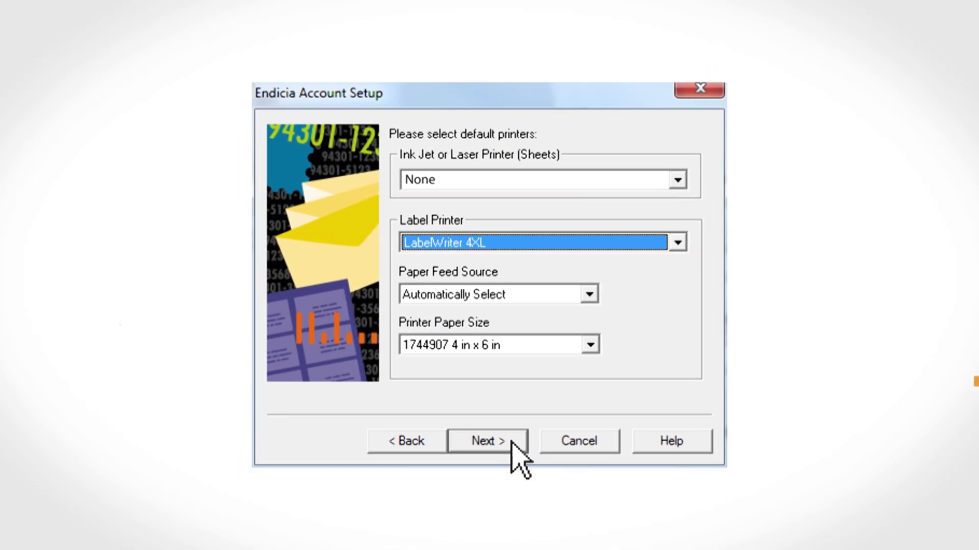
pyautogui.click(677, 180)
pyautogui.click(614, 201)
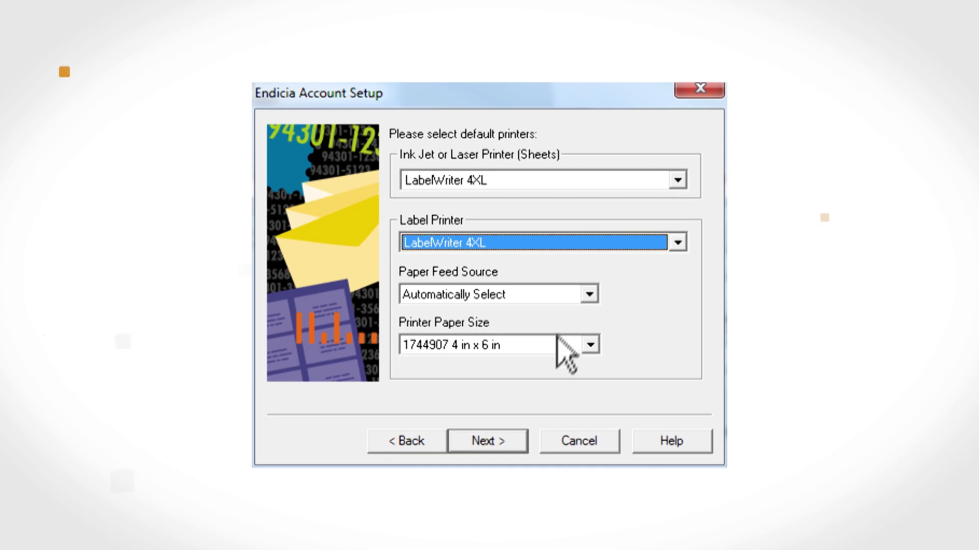
pyautogui.click(511, 443)
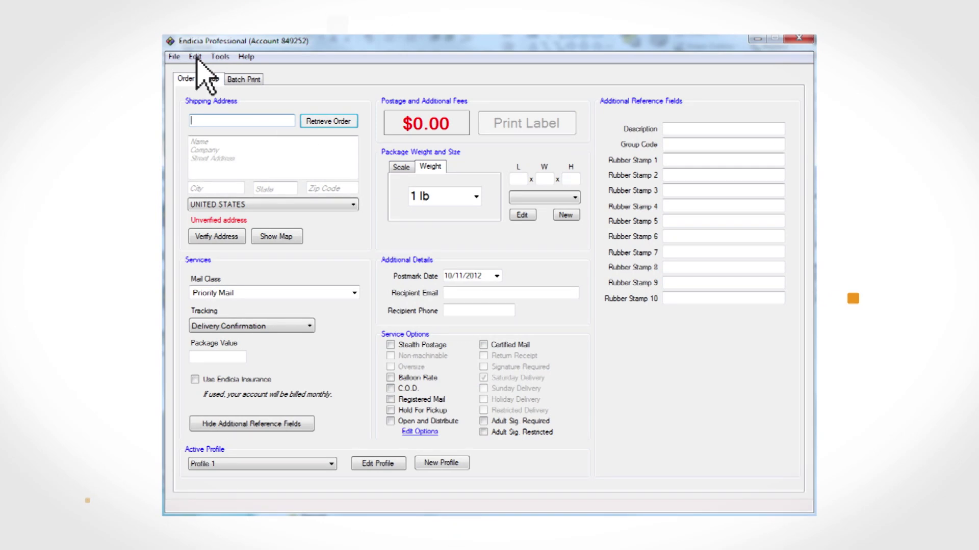
# In Domestic and International Label Layouts, choose 4XL Label as the default layout.
pyautogui.click(195, 56)
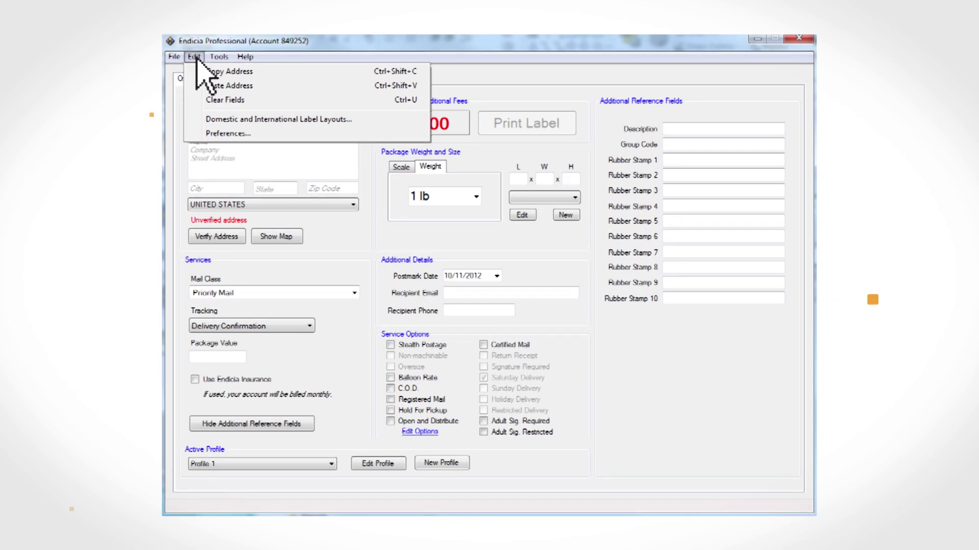
pyautogui.click(363, 120)
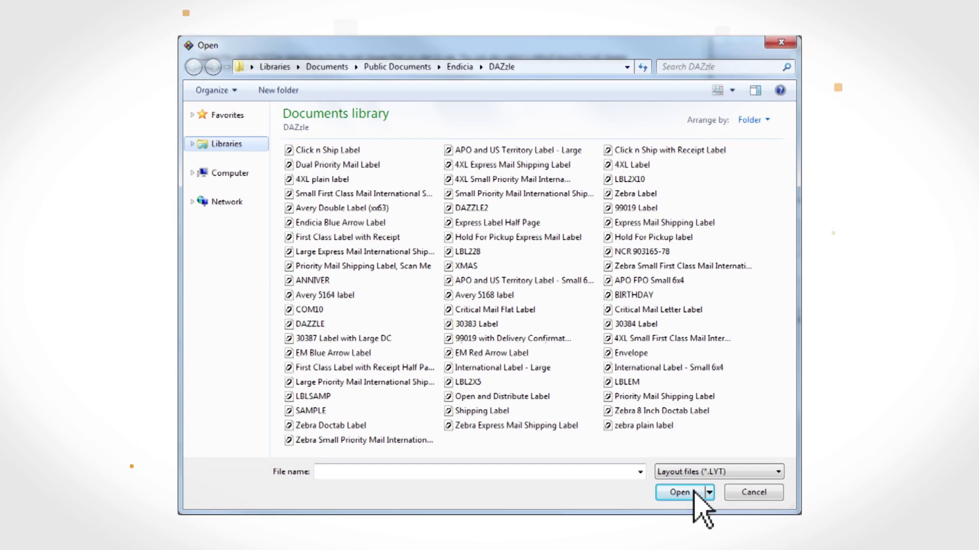
pyautogui.click(694, 491)
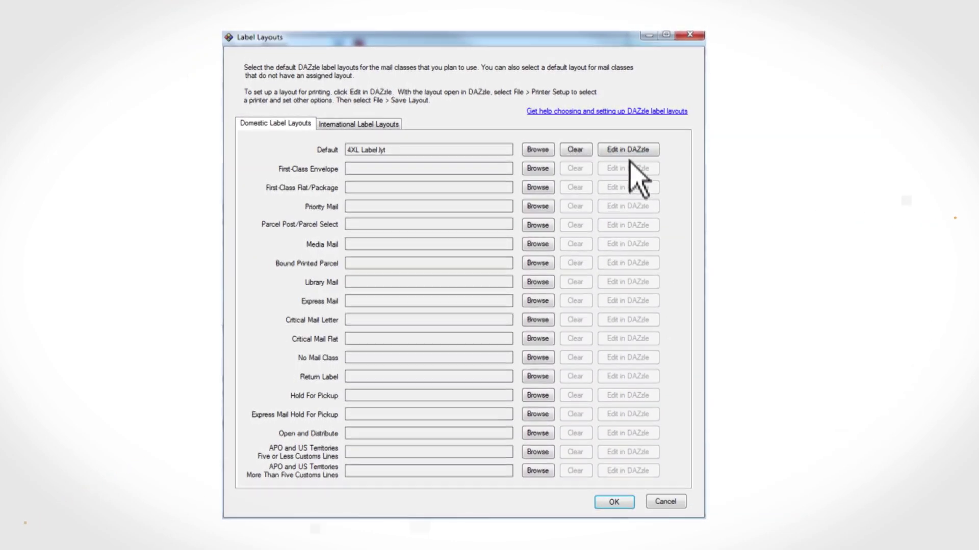
# Set the 4XL Label layout's paper to 1744907 4 in x 6 in with right-side feed.
pyautogui.click(627, 150)
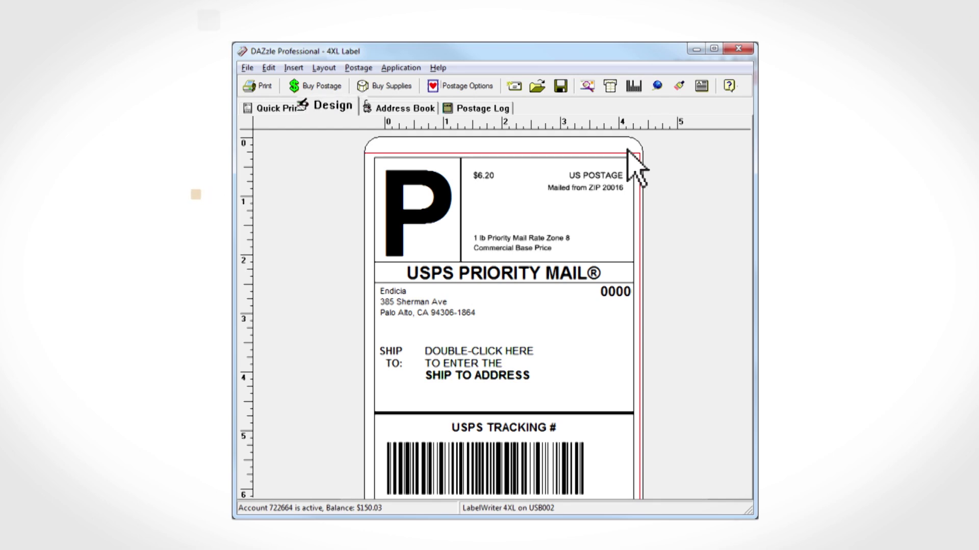
pyautogui.click(247, 67)
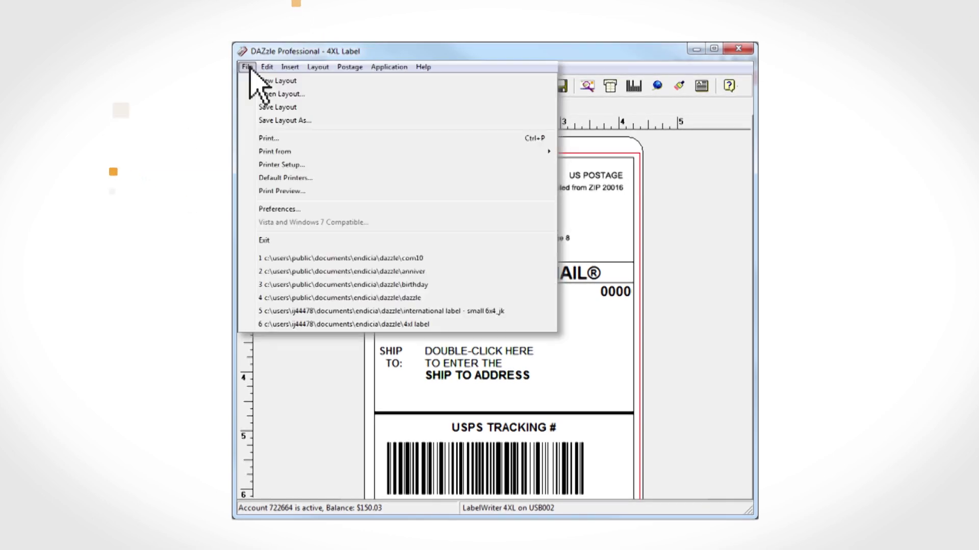
pyautogui.click(380, 165)
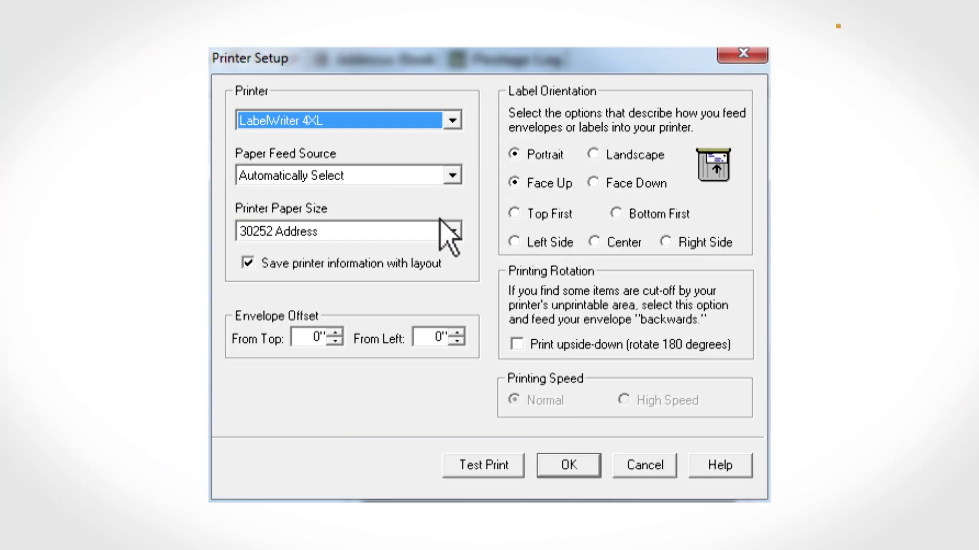
pyautogui.click(452, 232)
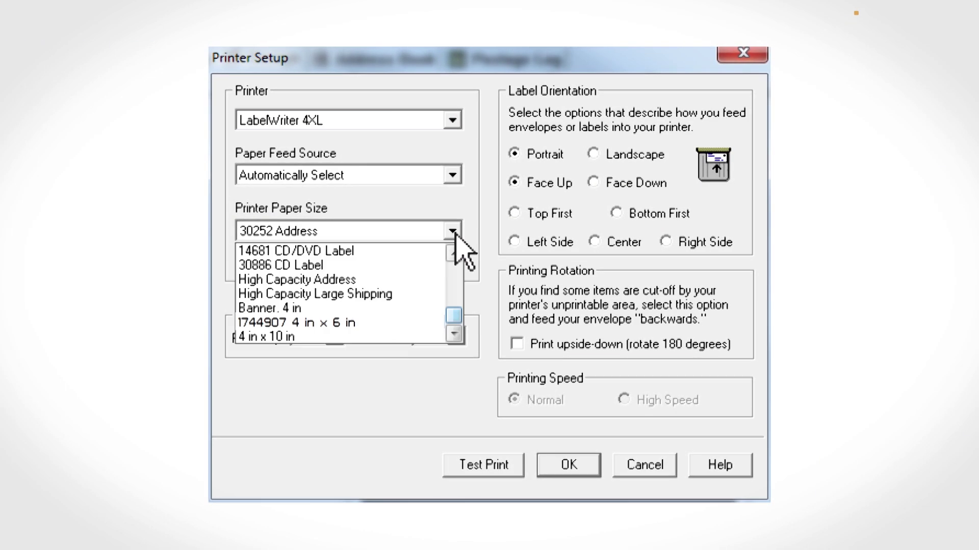
pyautogui.click(411, 322)
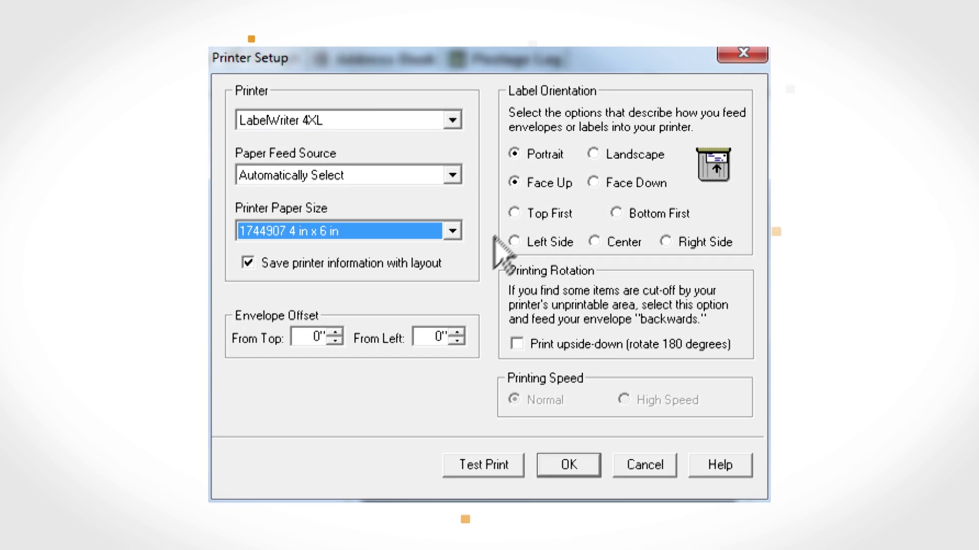
pyautogui.click(667, 242)
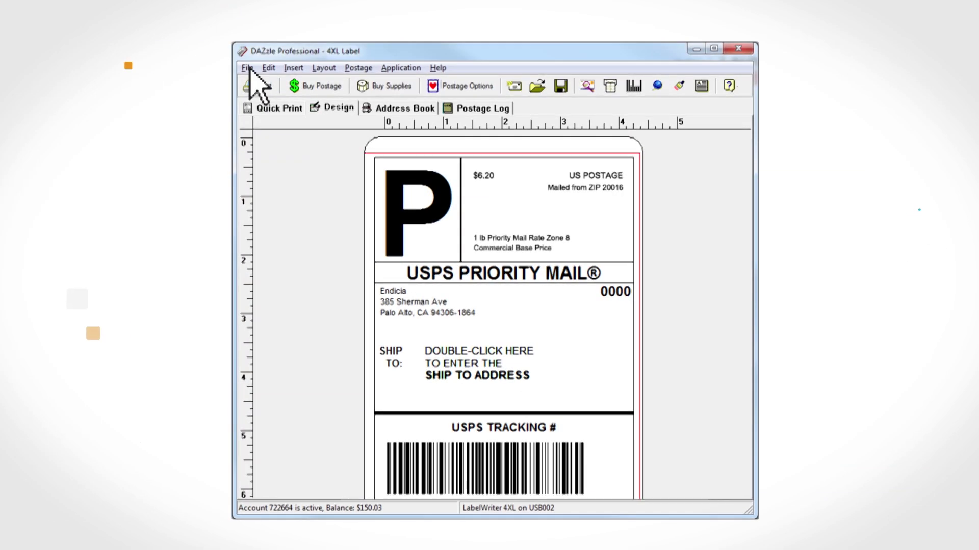
pyautogui.click(250, 69)
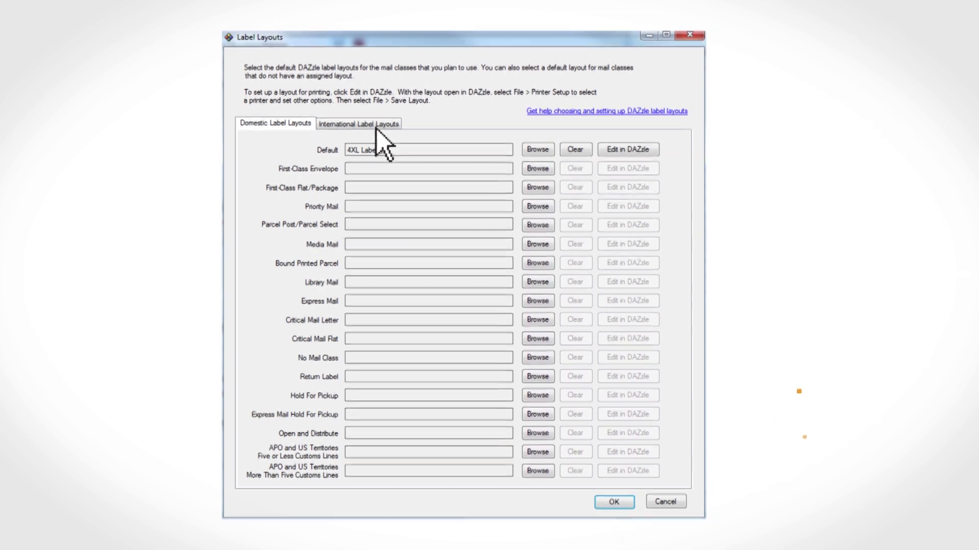
# Close DAZzle and show the International Label Layouts, with all four classes unassigned.
pyautogui.click(375, 125)
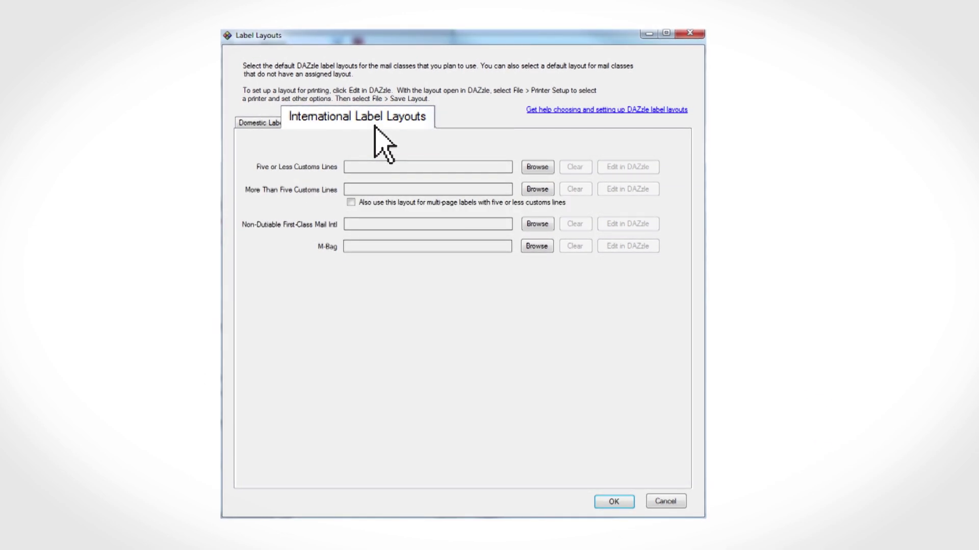